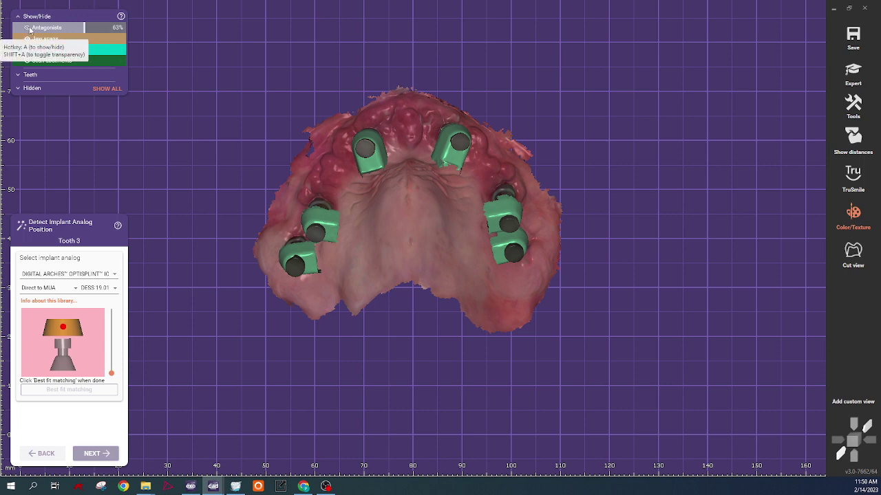
- Show the pre-op scans and examine how the scan abutments line up with them and the jaw scan from several angles
{"action": "left_click", "coordinate": [28, 50]}
{"action": "right_click_drag", "start_coordinate": [397, 310], "coordinate": [160, 98]}
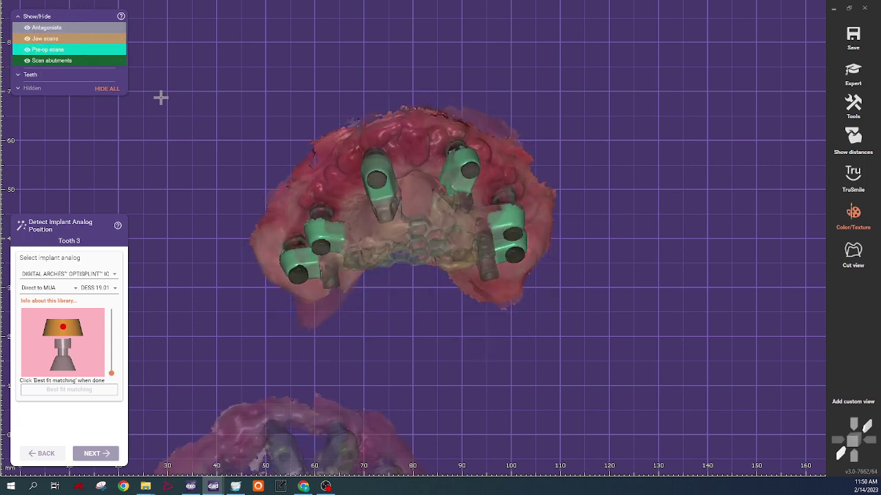
{"action": "left_click", "coordinate": [28, 61]}
{"action": "left_click", "coordinate": [27, 60]}
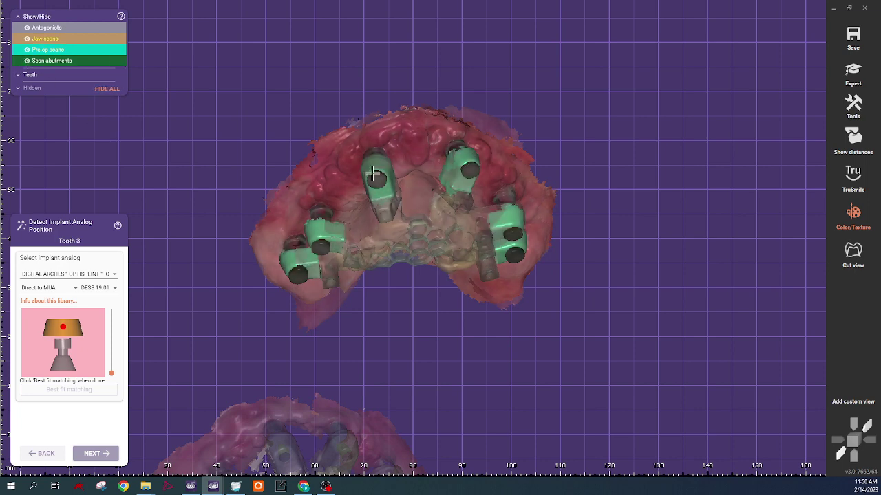
{"action": "right_click_drag", "start_coordinate": [407, 333], "coordinate": [321, 257]}
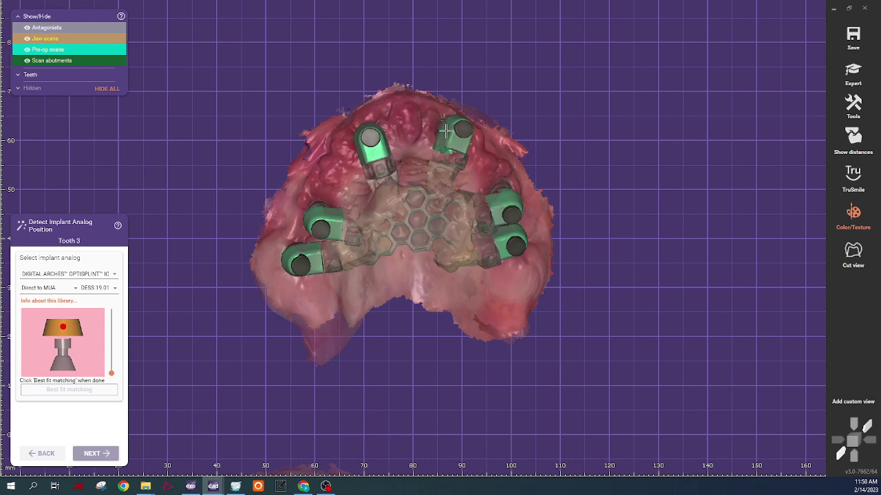
{"action": "right_click_drag", "start_coordinate": [525, 179], "coordinate": [526, 175]}
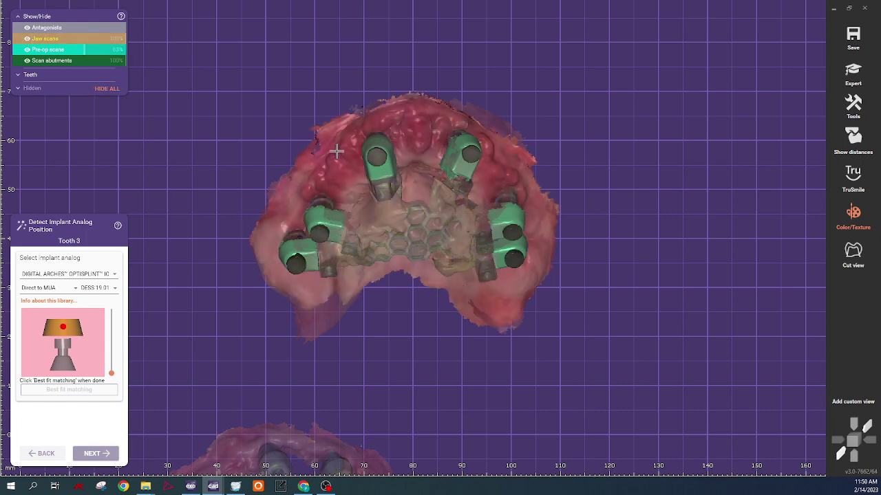
{"action": "left_click", "coordinate": [27, 61]}
{"action": "left_click", "coordinate": [28, 61]}
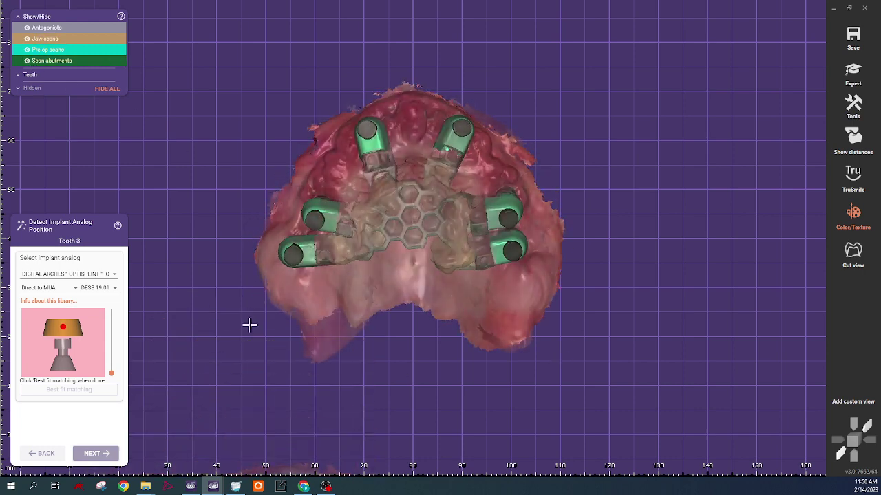
{"action": "right_click_drag", "start_coordinate": [247, 209], "coordinate": [247, 217]}
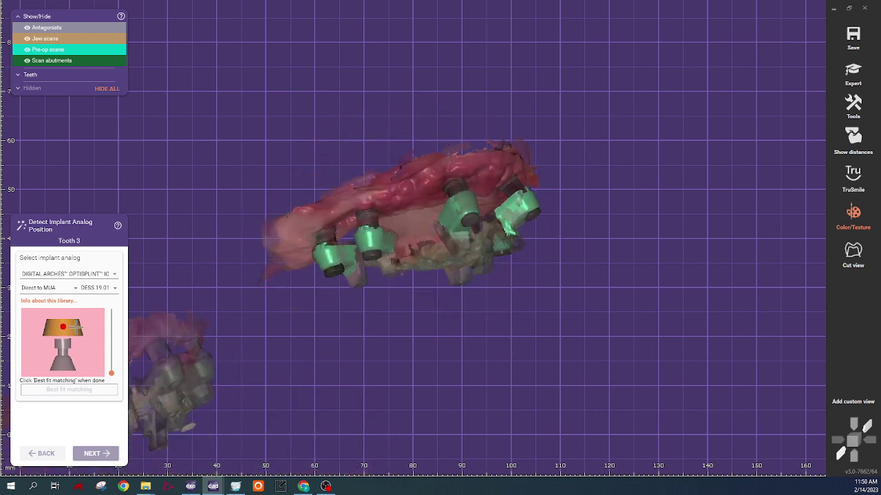
- Mark the tooth 3 scan abutment, hide the pre-op and jaw scans, and best-fit match its implant analog
{"action": "right_click_drag", "start_coordinate": [240, 381], "coordinate": [268, 365]}
{"action": "left_click", "coordinate": [333, 232]}
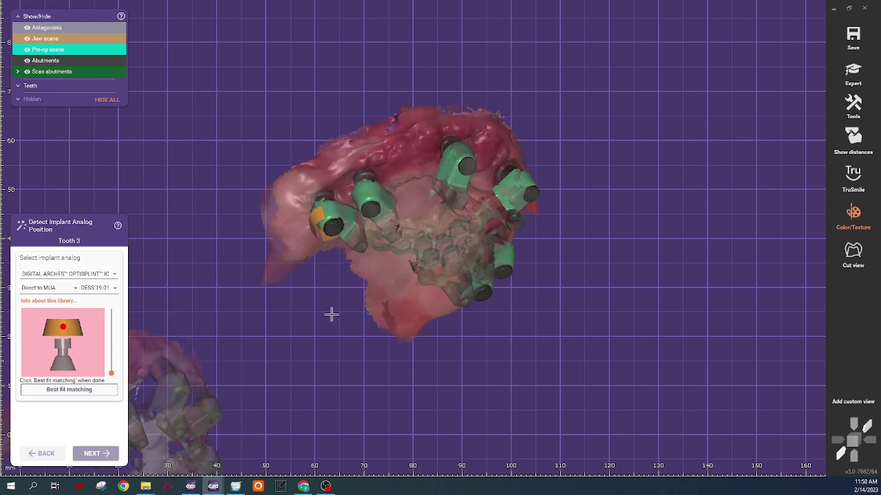
{"action": "left_click", "coordinate": [27, 51]}
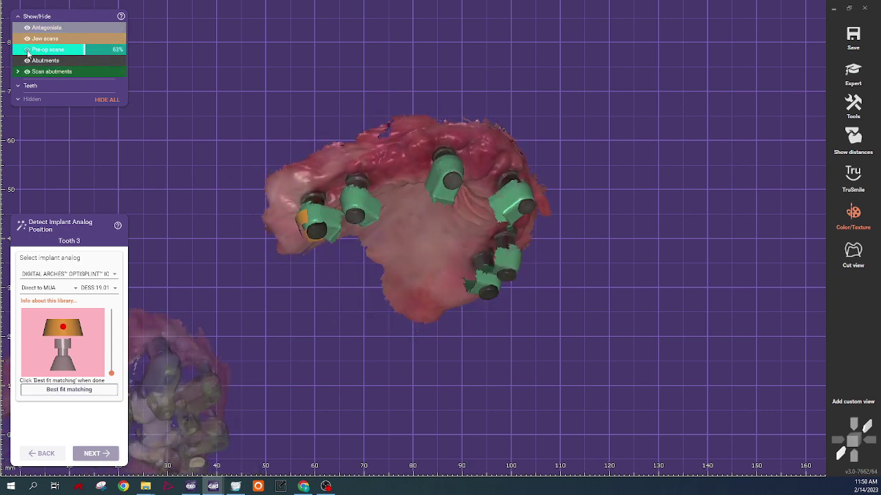
{"action": "left_click", "coordinate": [27, 39]}
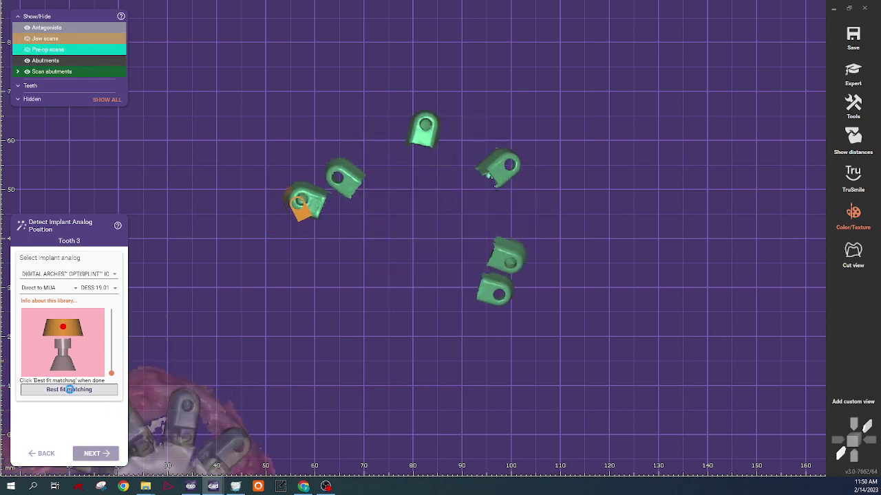
{"action": "left_click", "coordinate": [69, 389]}
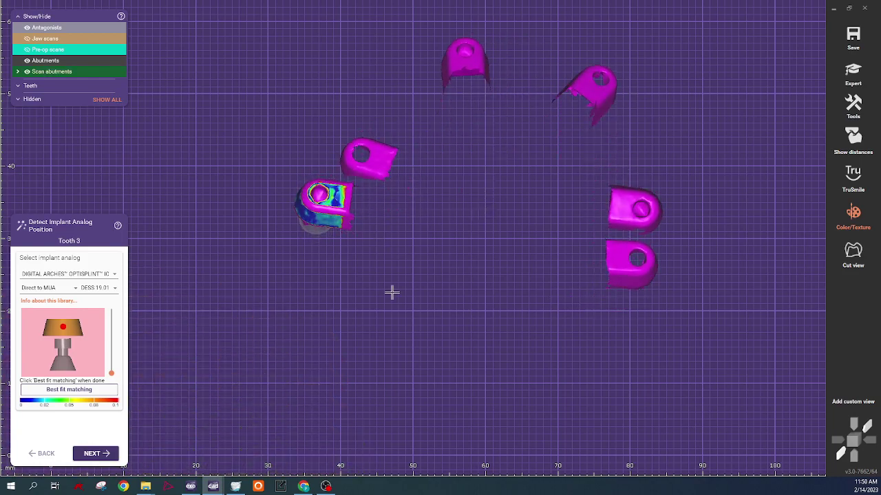
{"action": "left_click", "coordinate": [113, 454]}
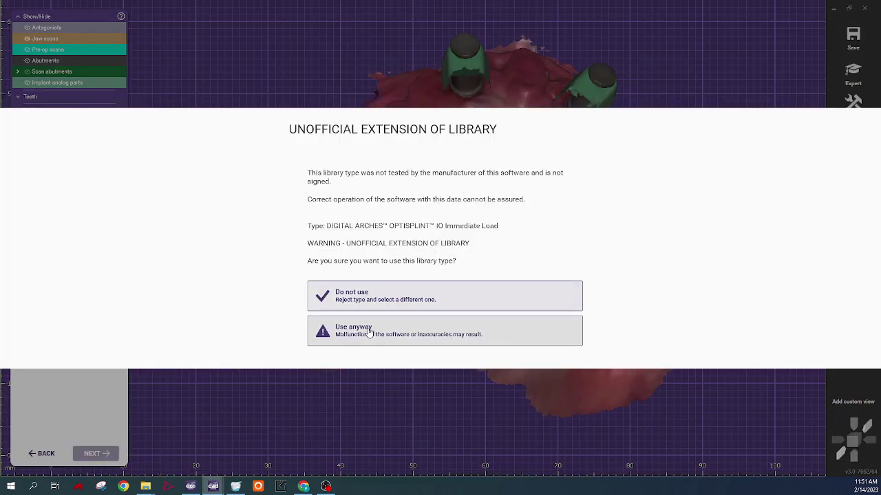
- Accept the unofficial OPTISPLINT IO Immediate Load library for tooth 4, mark its scan abutment and run best fit matching
{"action": "left_click", "coordinate": [369, 333]}
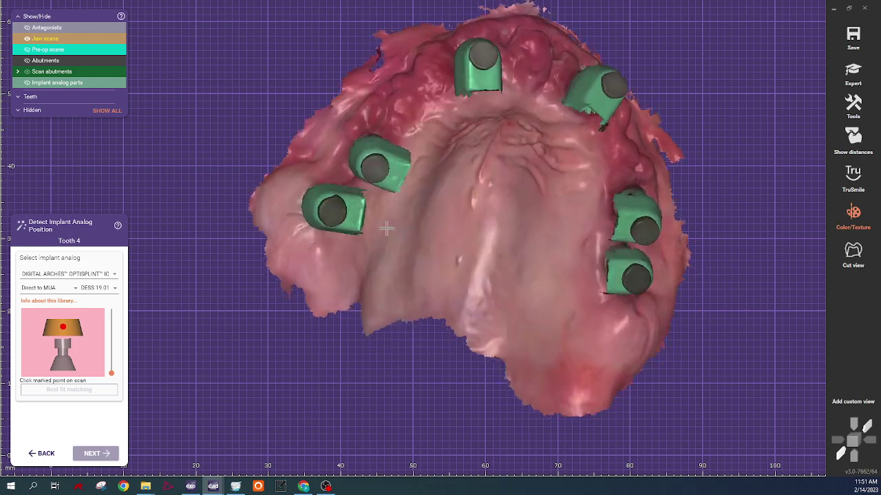
{"action": "right_click_drag", "start_coordinate": [386, 228], "coordinate": [393, 198]}
{"action": "left_click", "coordinate": [396, 181]}
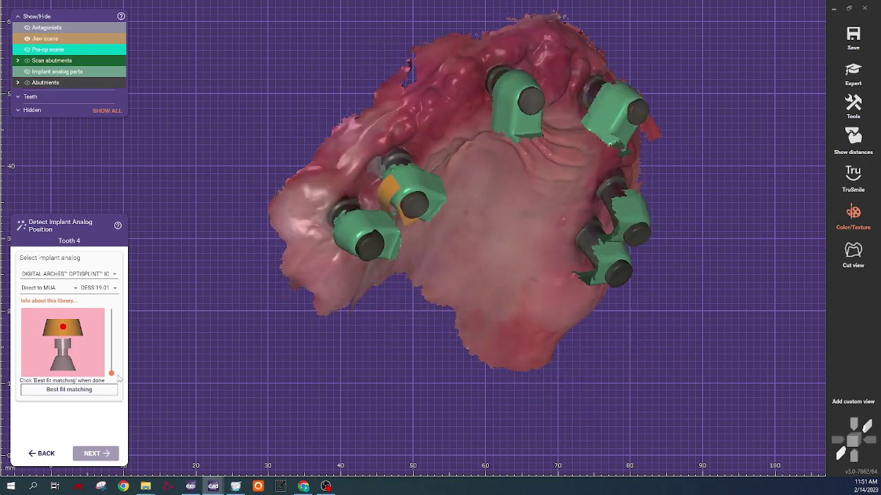
{"action": "left_click", "coordinate": [76, 390]}
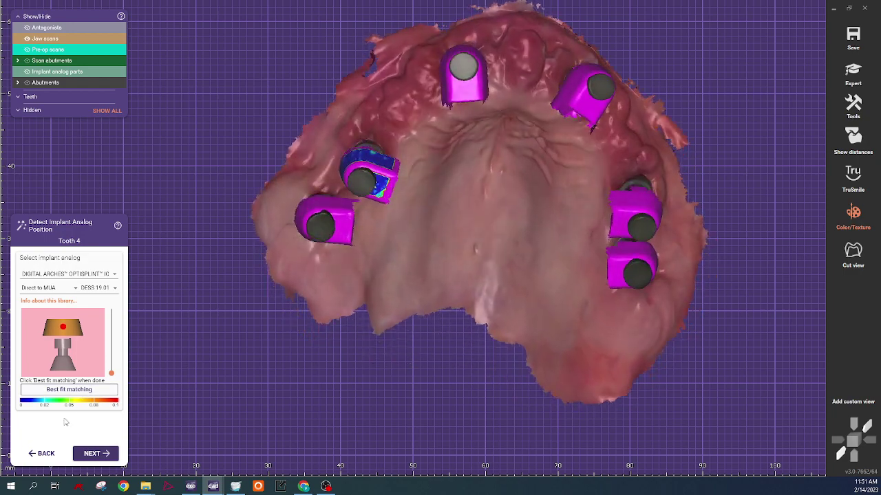
{"action": "left_click", "coordinate": [92, 454]}
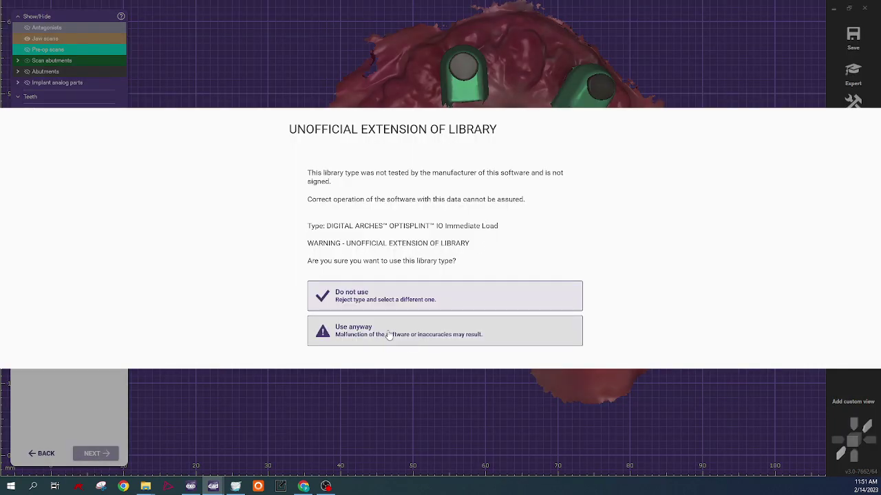
- Accept the unofficial library for tooth 7, mark its scan abutment on the scan and best-fit match the implant analog
{"action": "left_click", "coordinate": [389, 335]}
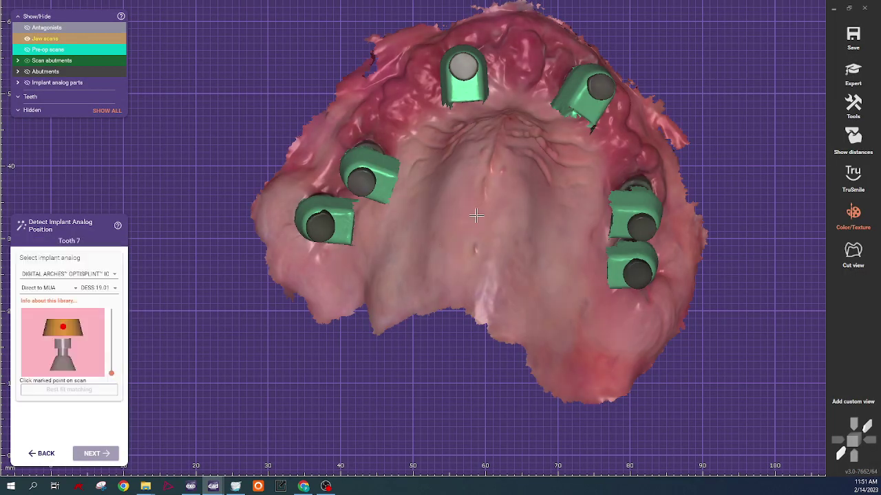
{"action": "right_click_drag", "start_coordinate": [487, 191], "coordinate": [454, 289]}
{"action": "left_click", "coordinate": [431, 305]}
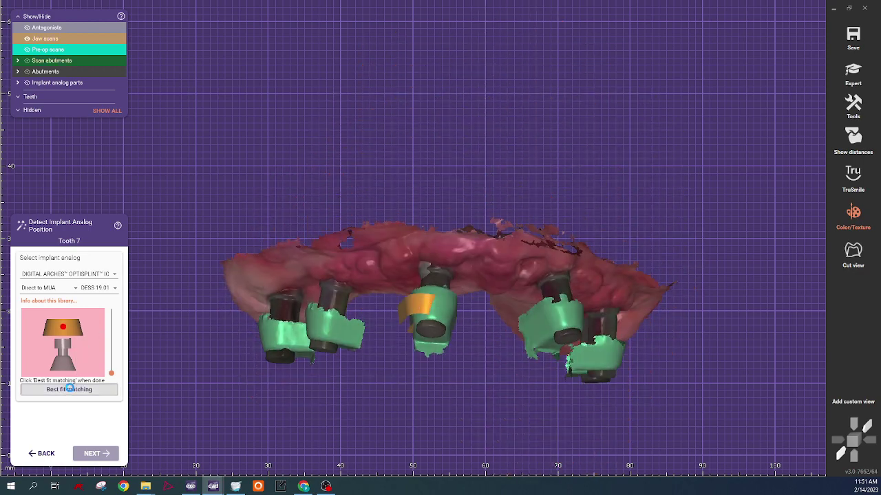
{"action": "left_click", "coordinate": [70, 388]}
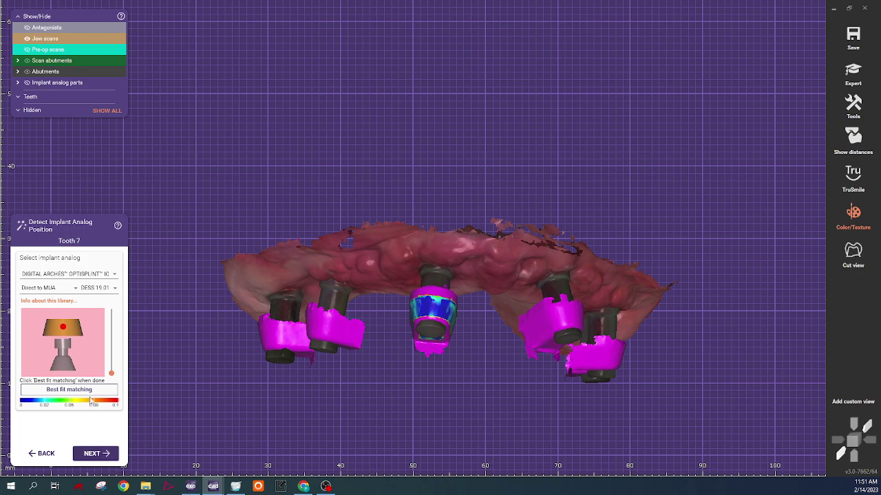
{"action": "left_click", "coordinate": [104, 454]}
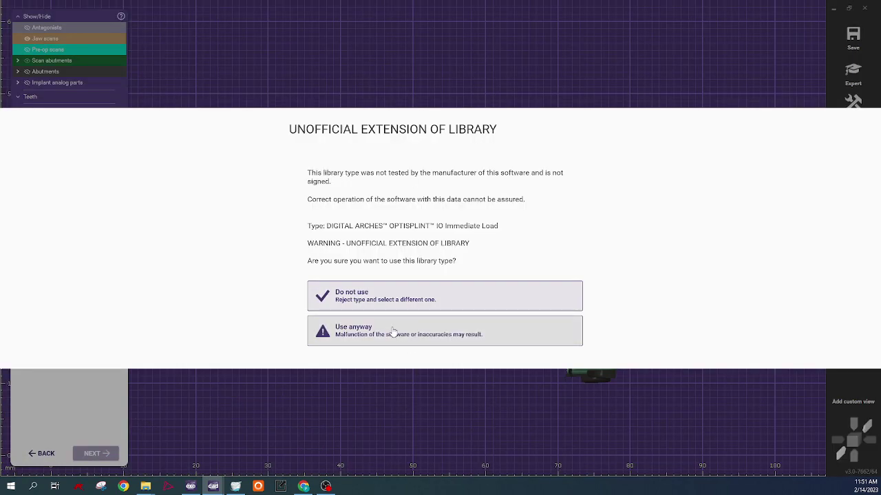
- Accept the unofficial library for tooth 10, mark its scan abutment on the scan and best-fit match the implant analog
{"action": "left_click", "coordinate": [393, 332]}
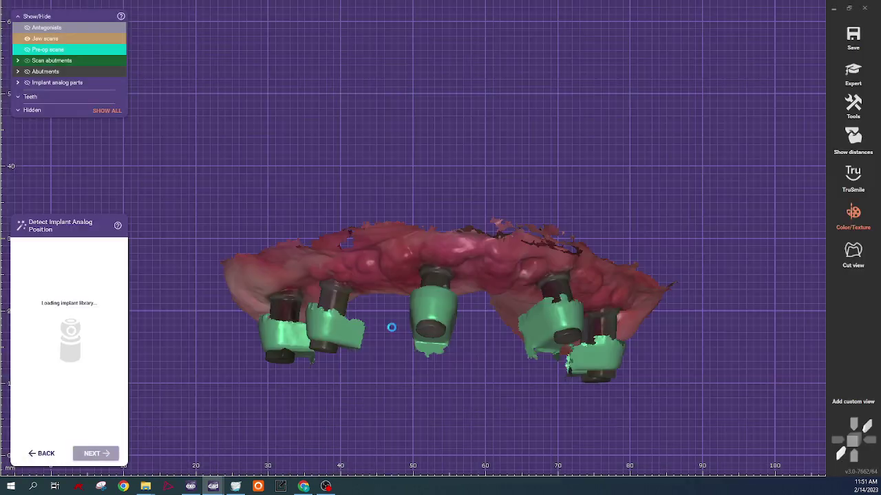
{"action": "right_click_drag", "start_coordinate": [512, 393], "coordinate": [302, 365]}
{"action": "left_click", "coordinate": [282, 260]}
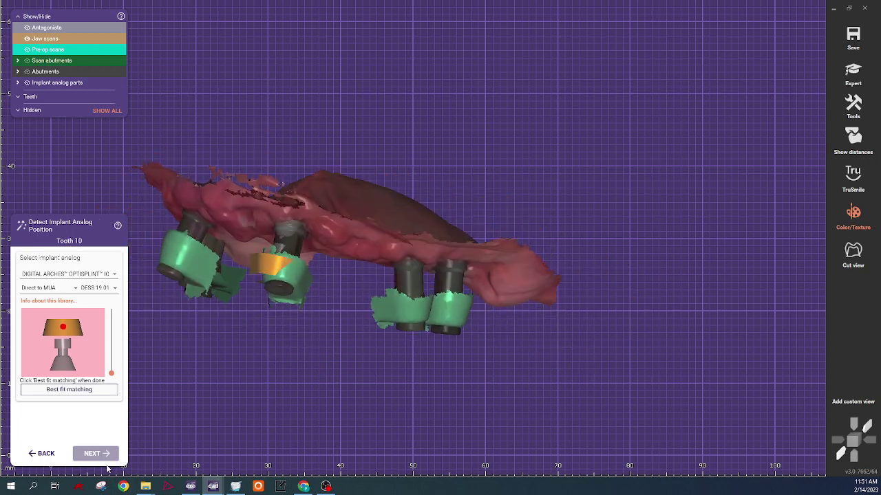
{"action": "left_click", "coordinate": [68, 390]}
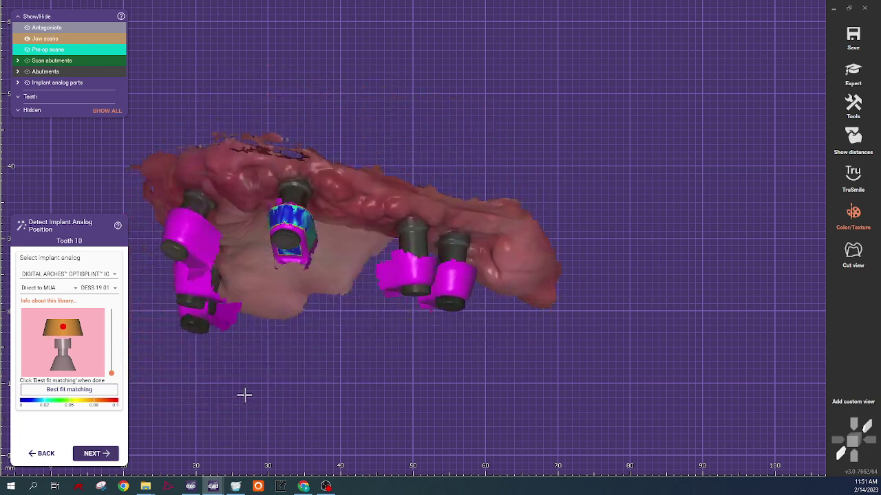
{"action": "left_click", "coordinate": [95, 454]}
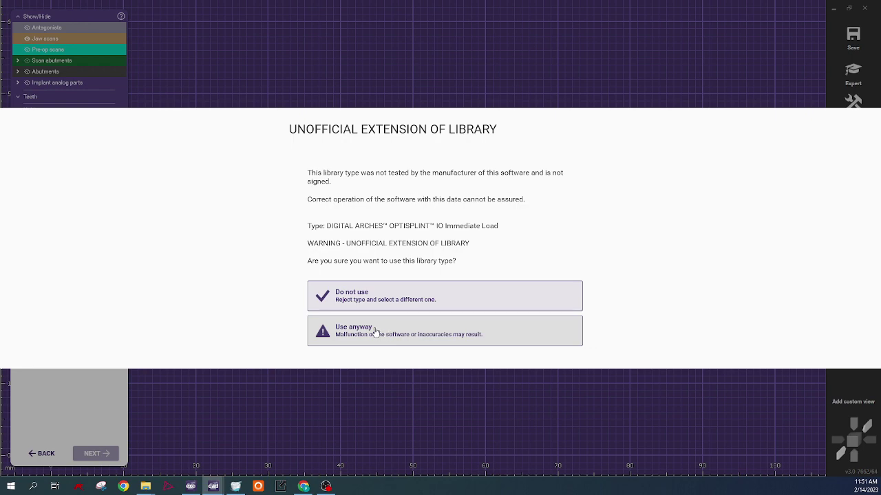
- Accept the unofficial library for tooth 13, mark its scan abutment on the scan and best-fit match the implant analog
{"action": "left_click", "coordinate": [370, 335]}
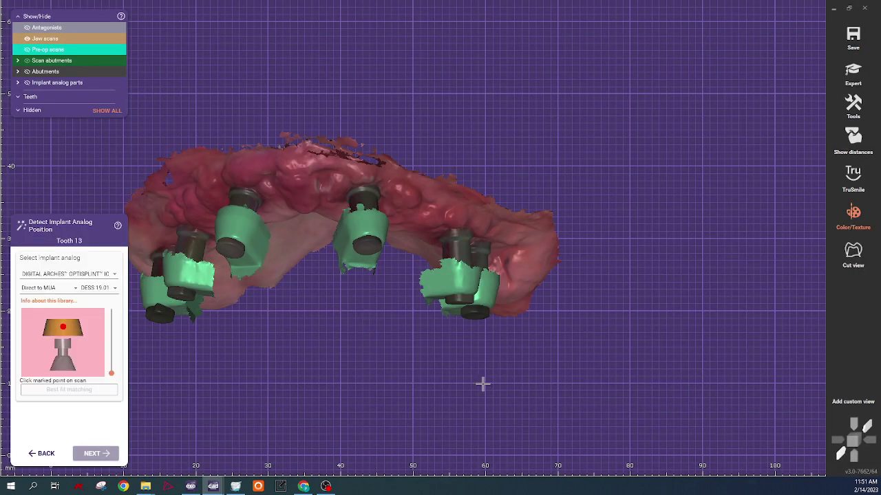
{"action": "right_click_drag", "start_coordinate": [481, 386], "coordinate": [463, 383]}
{"action": "left_click", "coordinate": [355, 289]}
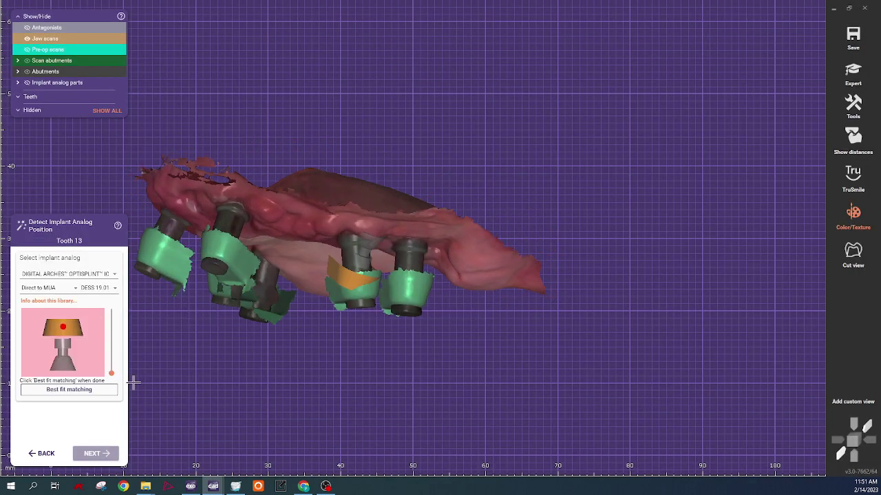
{"action": "left_click", "coordinate": [76, 390]}
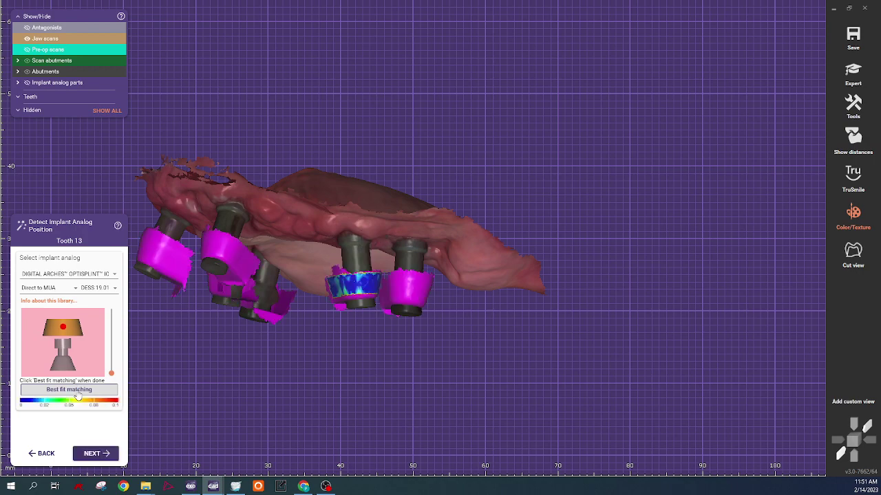
{"action": "right_click_drag", "start_coordinate": [447, 411], "coordinate": [443, 402]}
{"action": "left_click", "coordinate": [93, 453]}
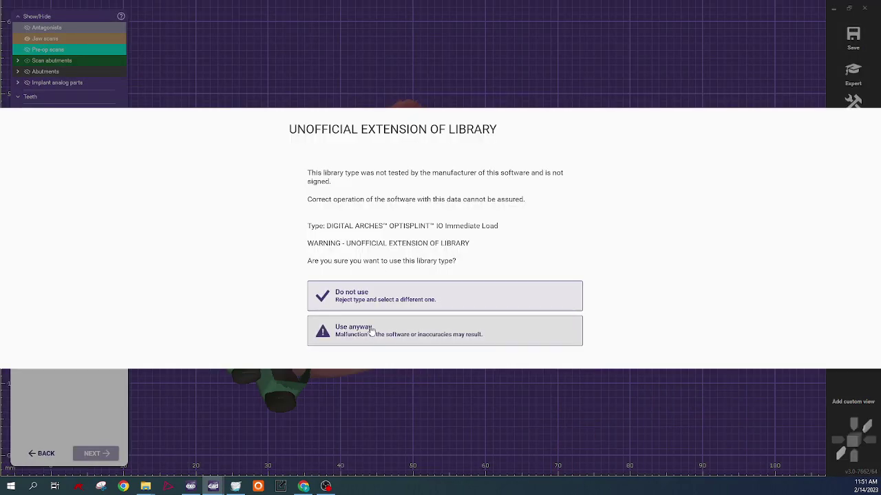
- Accept the unofficial library for tooth 14, best-fit match its implant analog and proceed to the 3D data editor
{"action": "left_click", "coordinate": [371, 333]}
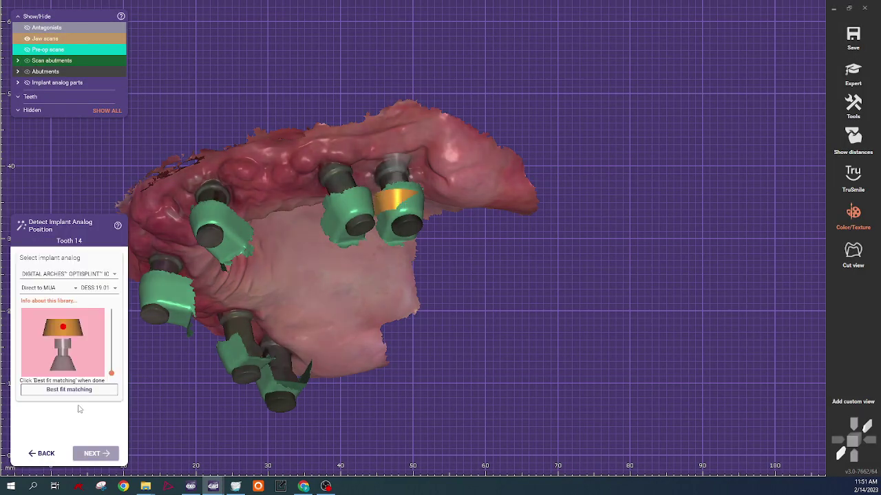
{"action": "left_click", "coordinate": [78, 390]}
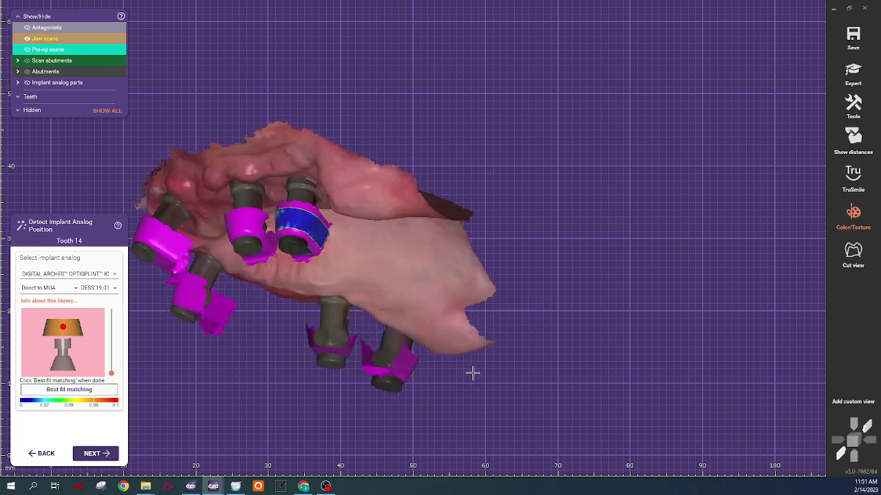
{"action": "left_click", "coordinate": [97, 453]}
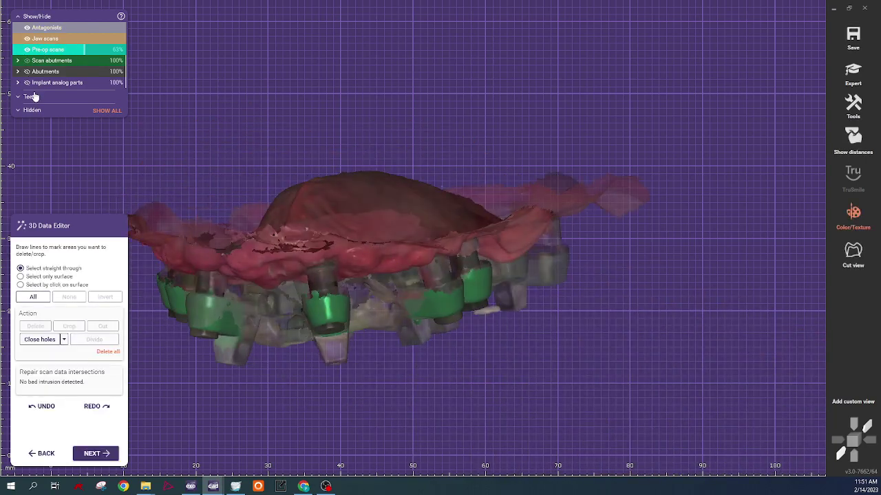
- Hide the pre-op scans, jaw scans, antagonists and scan abutments, and show only the abutments to check their positions
{"action": "left_click", "coordinate": [27, 60]}
{"action": "left_click", "coordinate": [27, 40]}
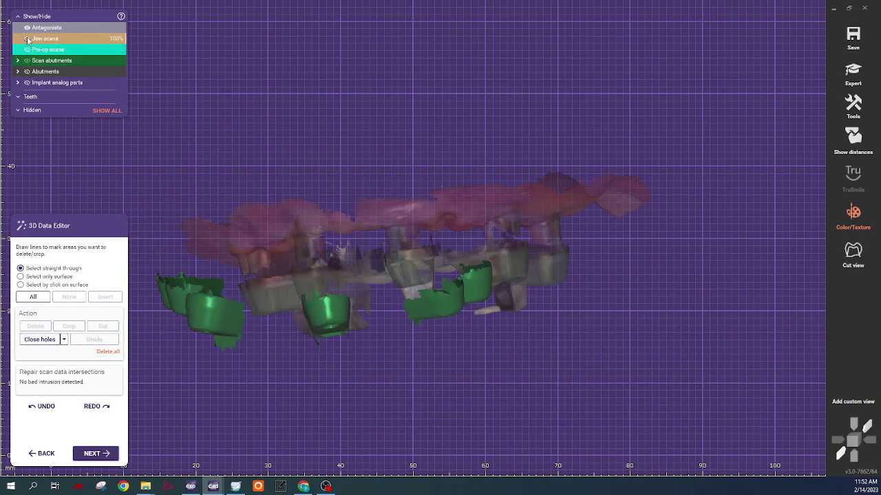
{"action": "left_click", "coordinate": [28, 29]}
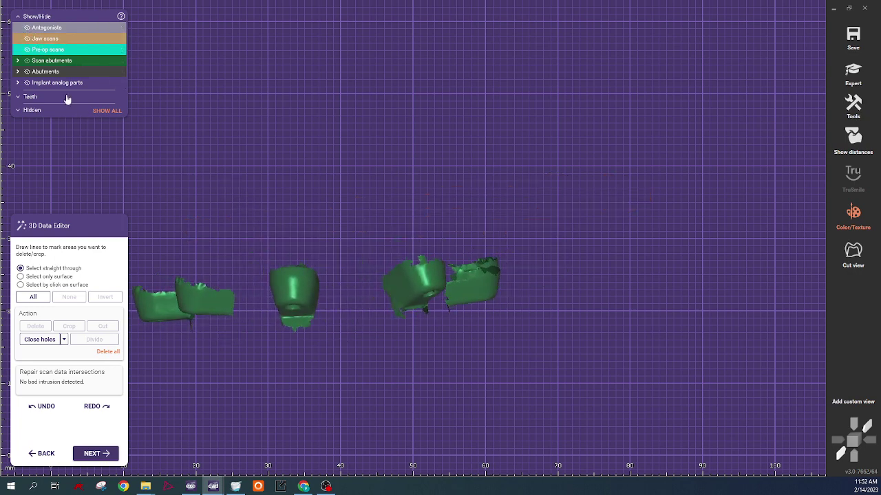
{"action": "left_click", "coordinate": [27, 73]}
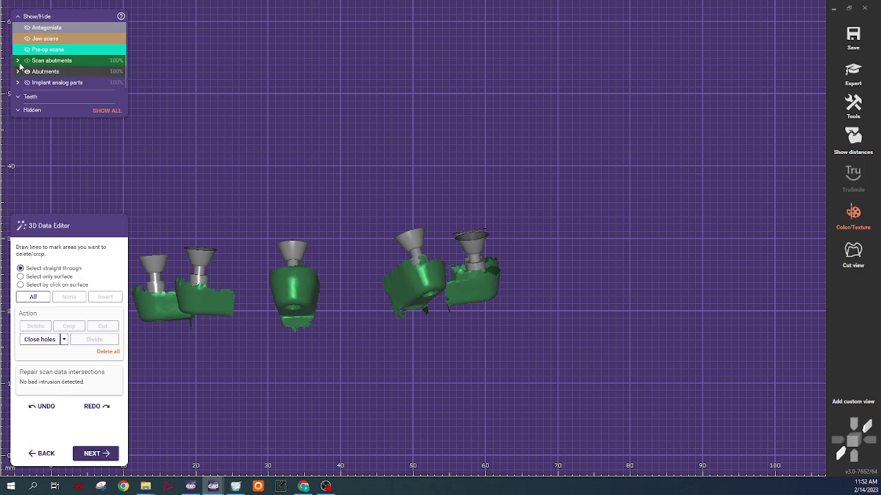
{"action": "left_click", "coordinate": [27, 61]}
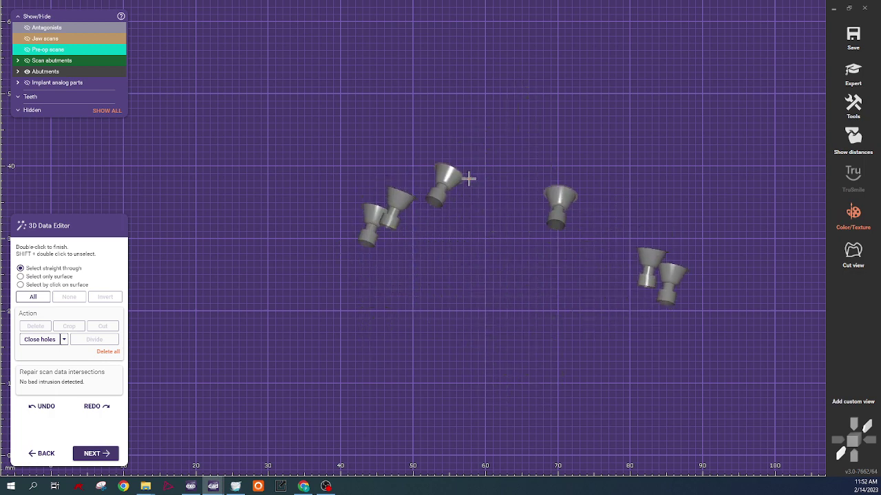
- Return to the implant analog detection for tooth 14, accept the unofficial library and review the Direct to MUA variants
{"action": "left_click", "coordinate": [41, 454]}
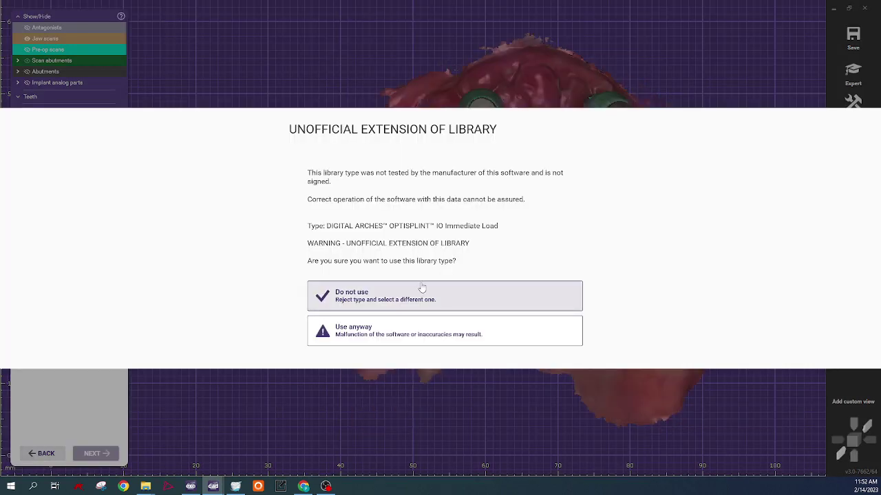
{"action": "left_click", "coordinate": [371, 332]}
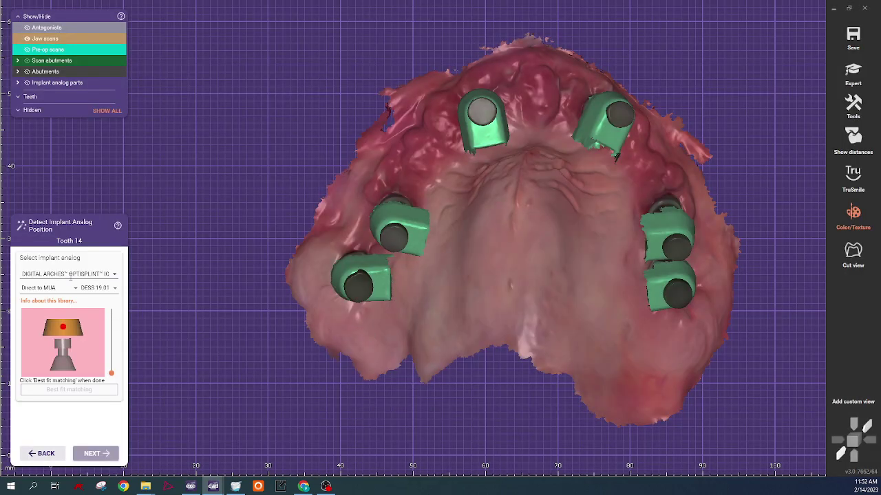
{"action": "left_click", "coordinate": [114, 289]}
{"action": "left_click", "coordinate": [60, 294]}
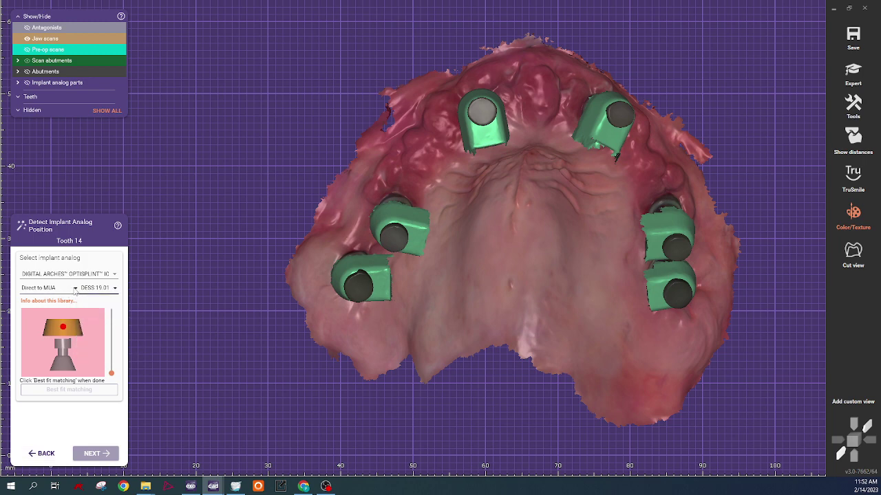
- Try the Neodent Mini Conical 4.1 and MIS Implants GDT 1.6 Direct to MUA Library options for tooth 14's implant analog
{"action": "left_click", "coordinate": [75, 289]}
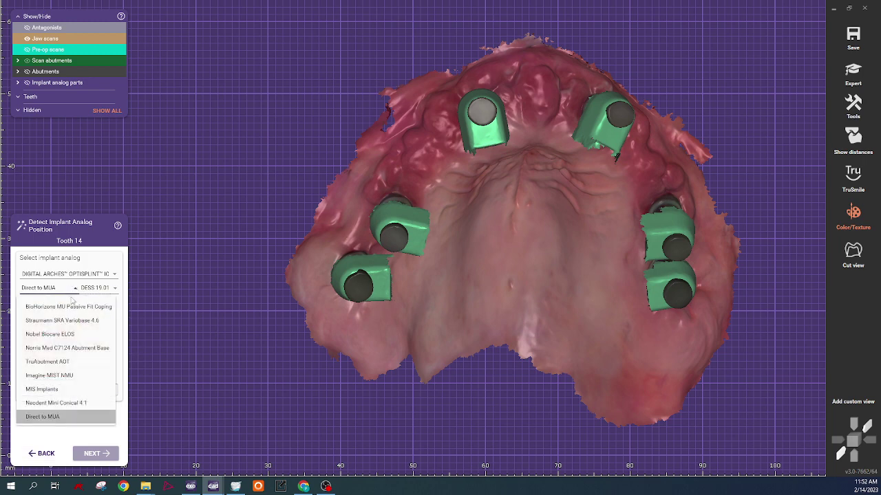
{"action": "left_click", "coordinate": [64, 404]}
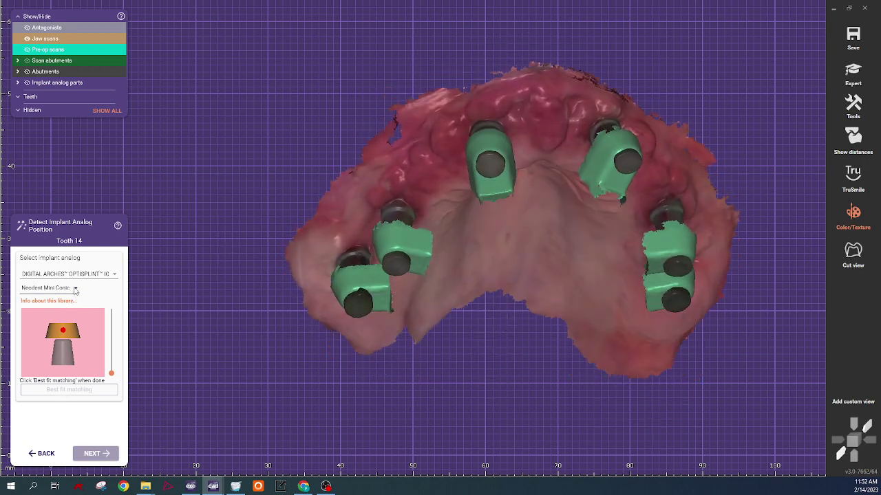
{"action": "left_click", "coordinate": [75, 289]}
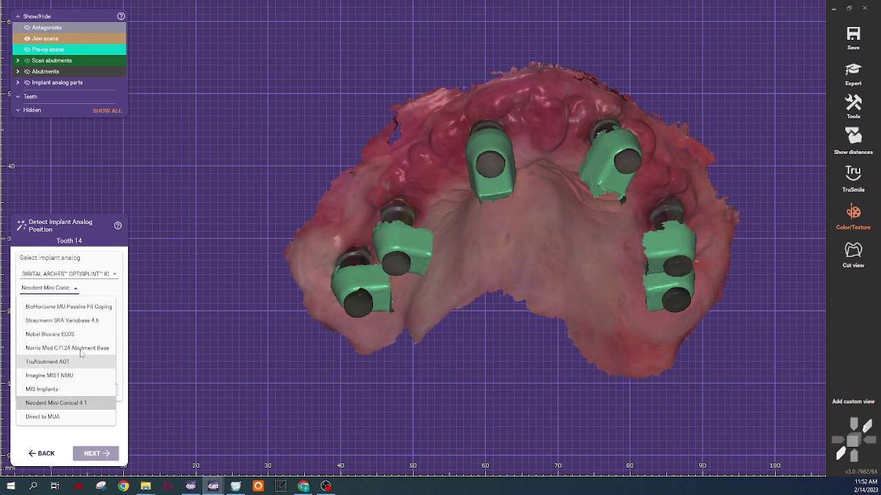
{"action": "left_click", "coordinate": [48, 390]}
{"action": "left_click", "coordinate": [112, 288]}
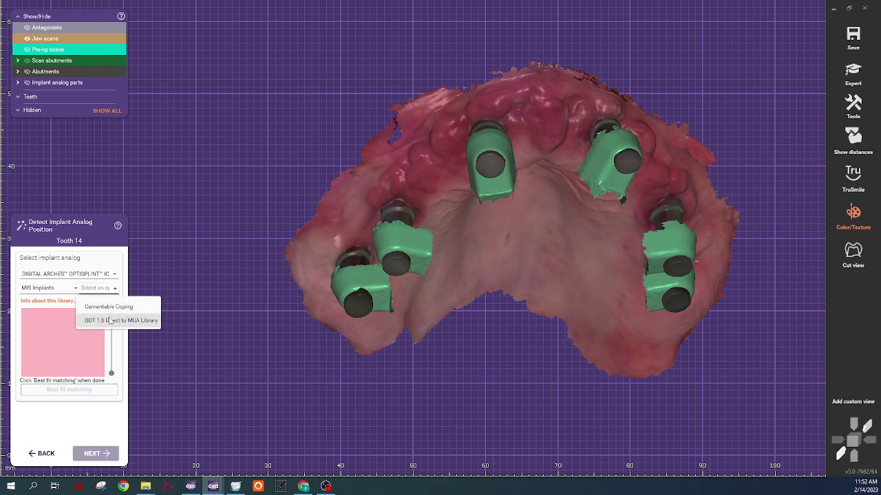
{"action": "left_click", "coordinate": [109, 320]}
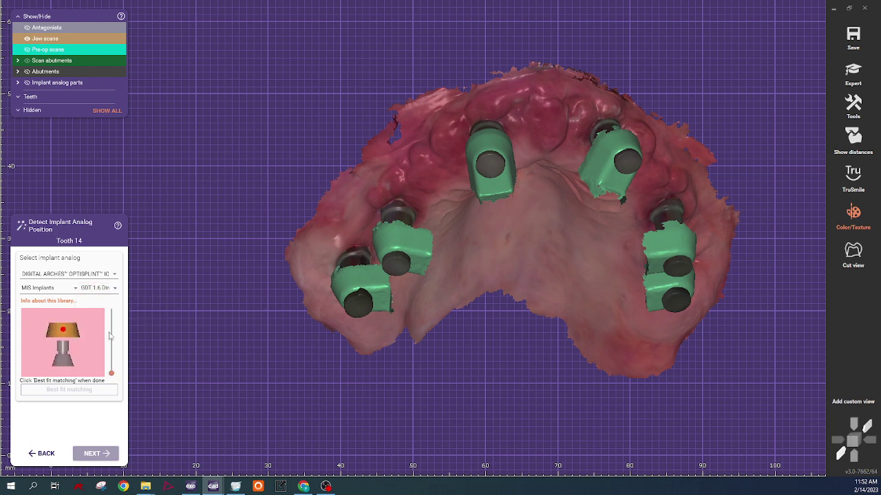
- Set tooth 14's implant analog to Direct to MUA with the DESS 19.018 variant
{"action": "left_click", "coordinate": [58, 290]}
{"action": "left_click", "coordinate": [43, 416]}
{"action": "left_click", "coordinate": [96, 288]}
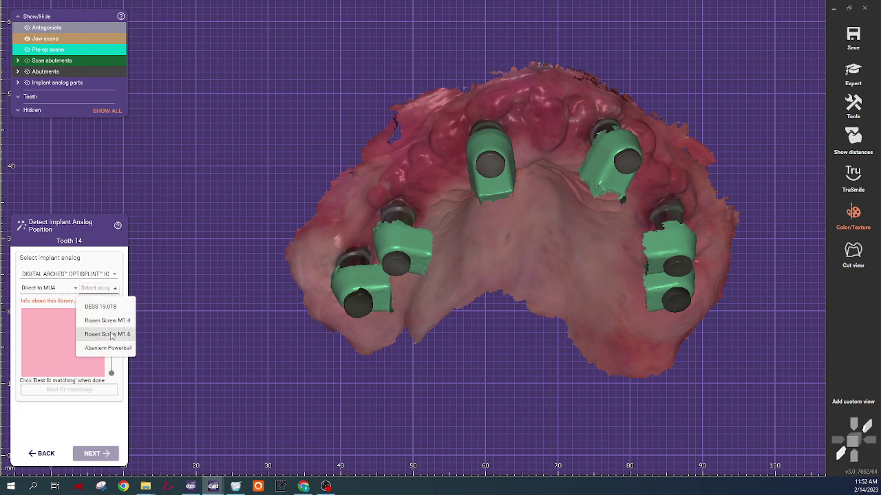
{"action": "left_click", "coordinate": [101, 307]}
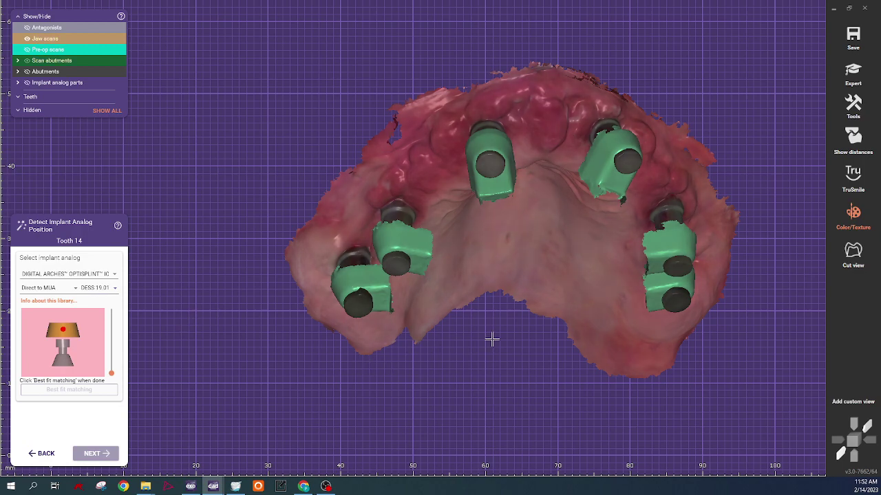
- Mark tooth 14's scan abutment on the scan, best-fit match its implant analog and proceed to the 3D data editor
{"action": "right_click_drag", "start_coordinate": [511, 338], "coordinate": [538, 282]}
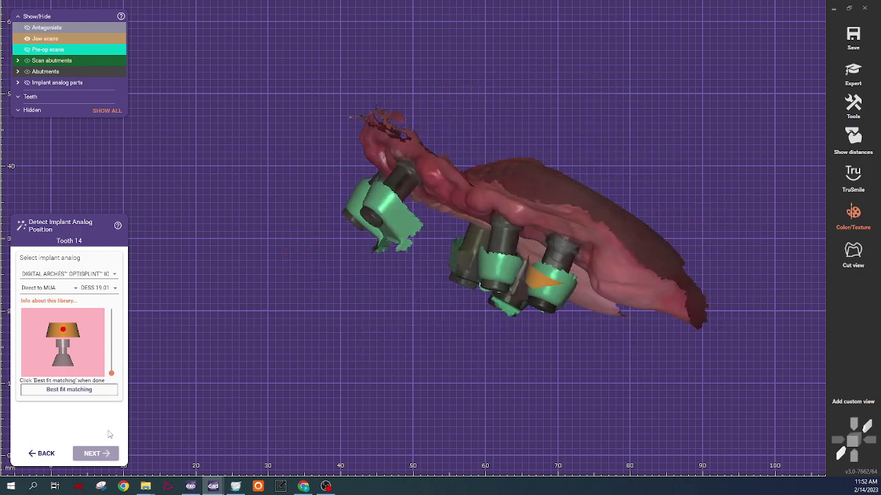
{"action": "left_click", "coordinate": [70, 391]}
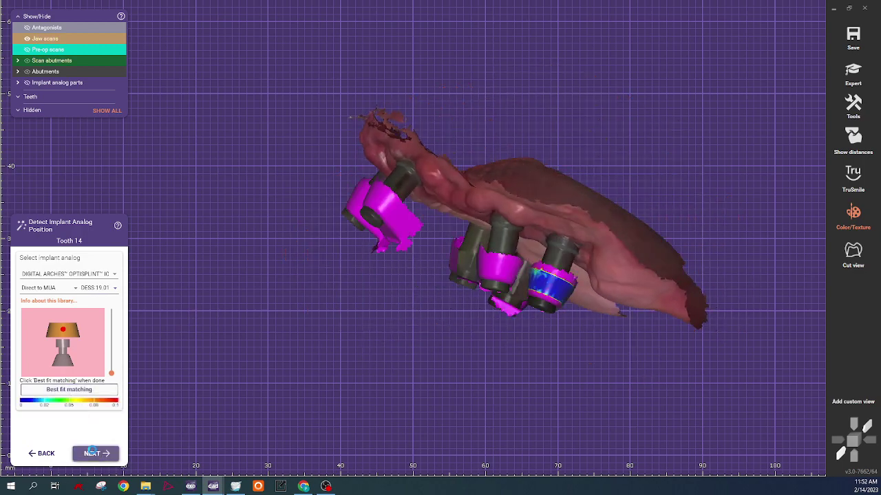
{"action": "left_click", "coordinate": [95, 453]}
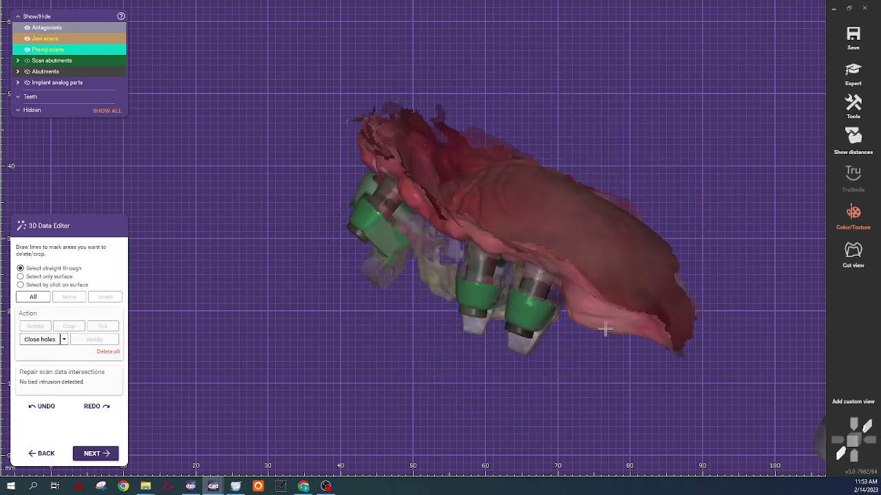
- Show the implant analog parts and abutments, hide the antagonists, jaw scans and pre-op scans, and examine the analog positions from several angles
{"action": "left_click", "coordinate": [26, 82]}
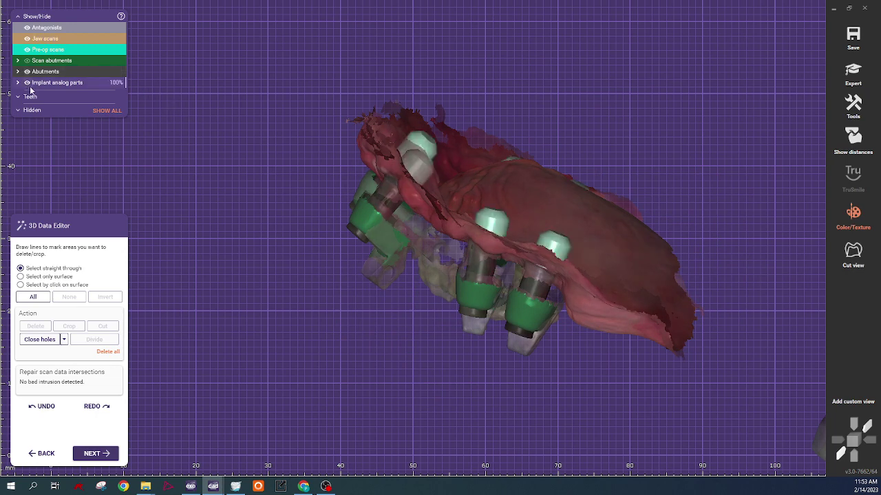
{"action": "left_click", "coordinate": [28, 50]}
{"action": "left_click", "coordinate": [28, 50]}
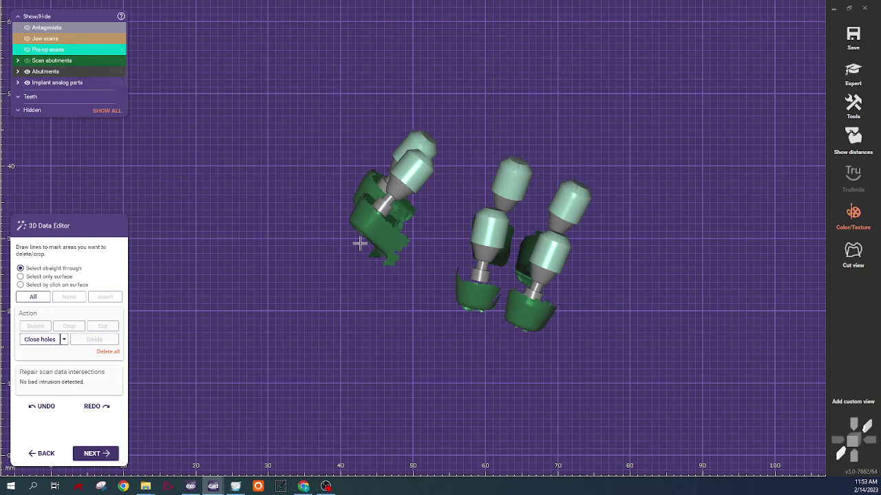
{"action": "right_click_drag", "start_coordinate": [371, 249], "coordinate": [362, 260]}
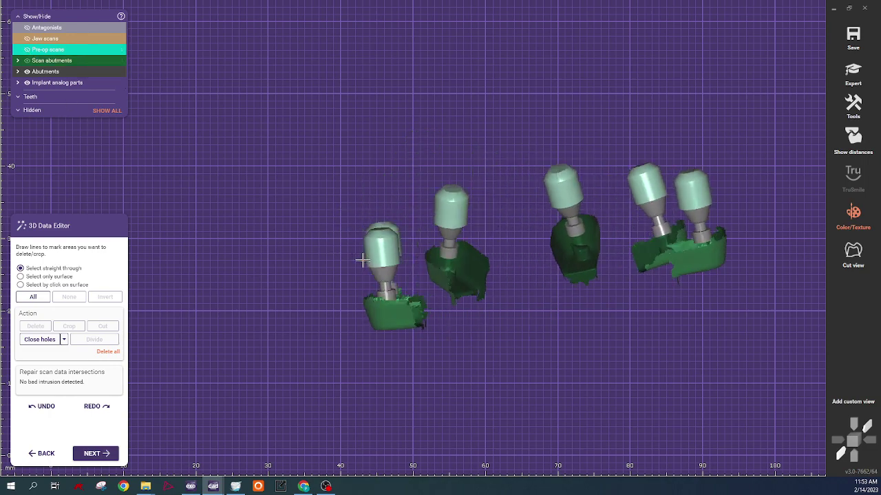
{"action": "right_click_drag", "start_coordinate": [363, 260], "coordinate": [445, 241]}
{"action": "right_click_drag", "start_coordinate": [406, 182], "coordinate": [493, 255]}
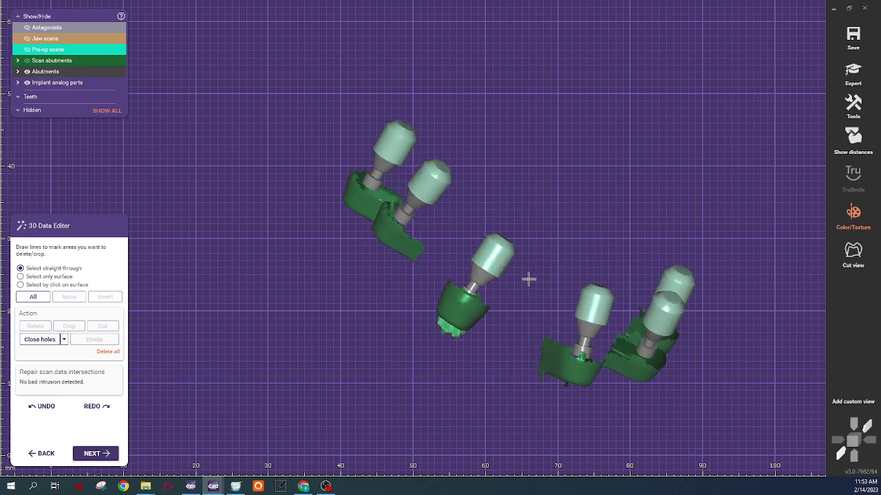
{"action": "right_click_drag", "start_coordinate": [528, 279], "coordinate": [584, 280]}
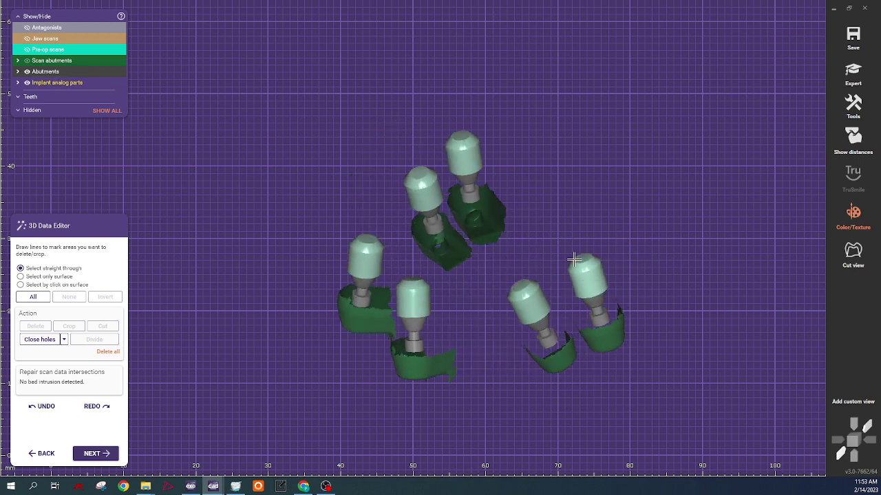
{"action": "right_click_drag", "start_coordinate": [571, 230], "coordinate": [566, 227]}
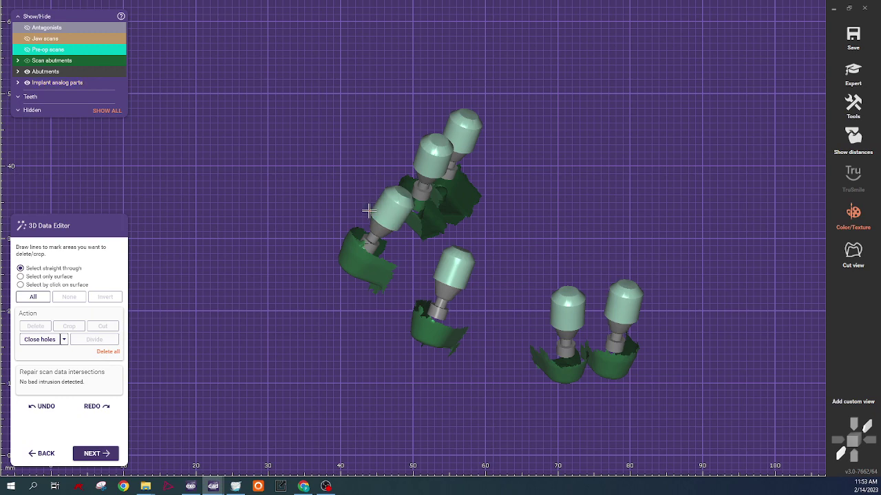